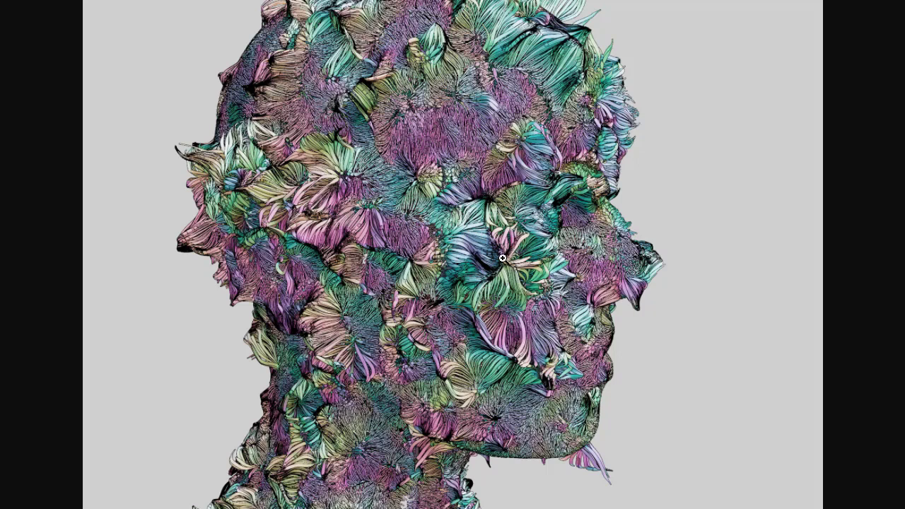
click(497, 257)
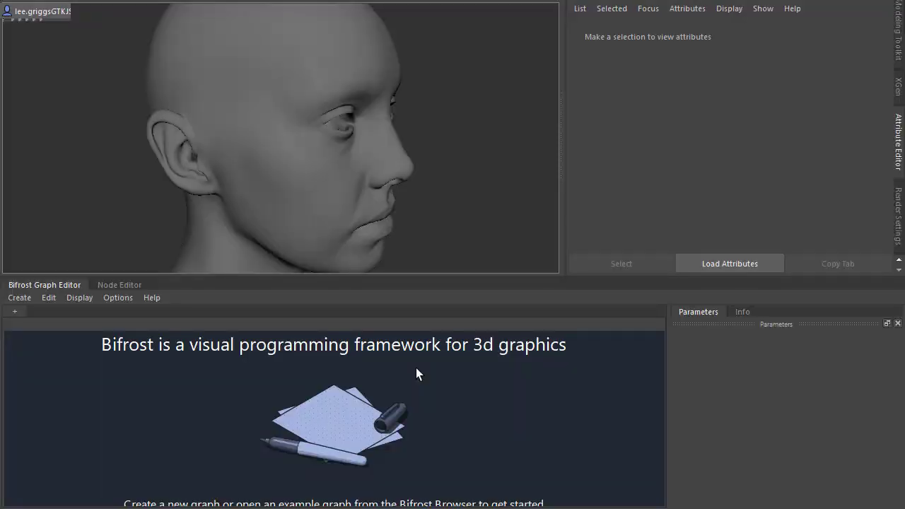
Create an Arnold skydome light and map an aiPhysicalSky node to its color.
key(space)
click(473, 106)
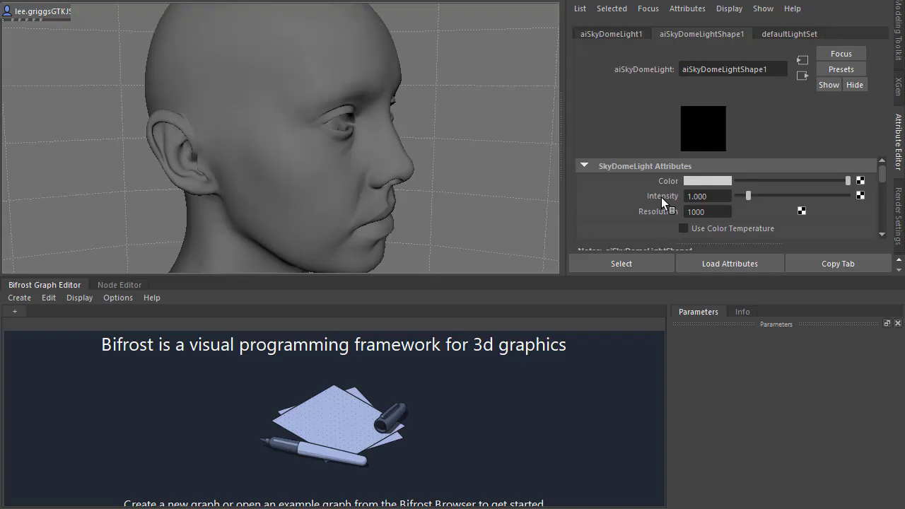
click(860, 181)
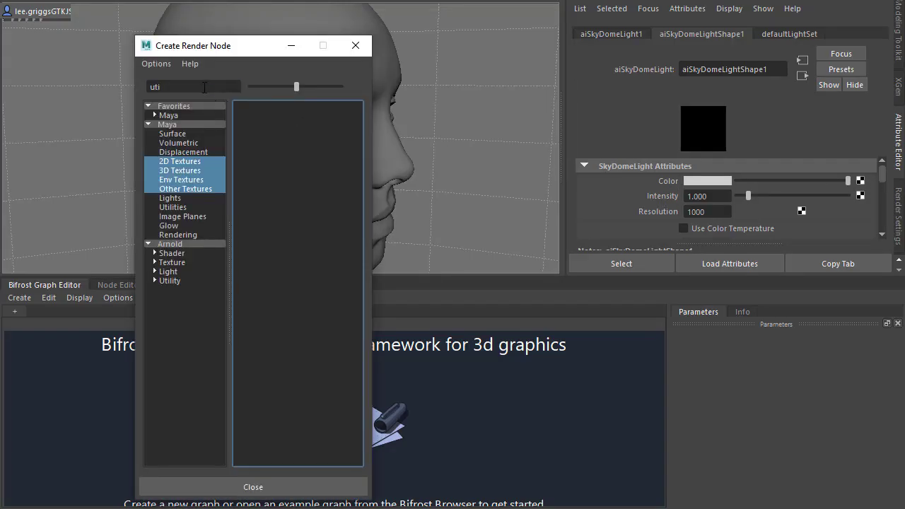
click(204, 87)
text(c)
key(BackSpace)
text(phy)
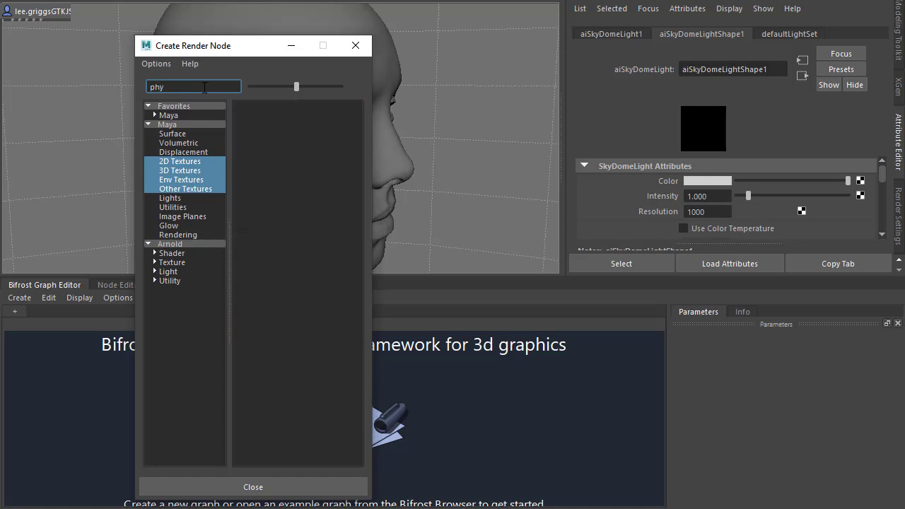
click(176, 245)
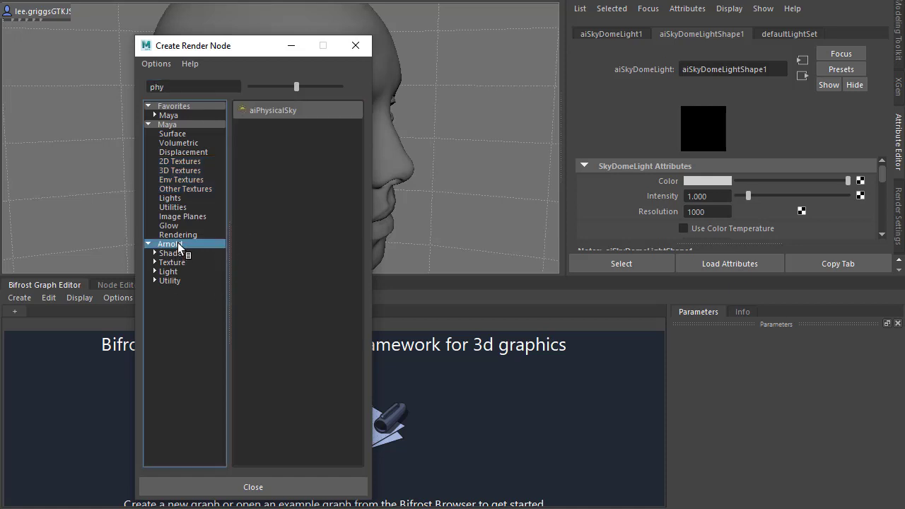
click(265, 111)
Render the head in the viewport with the Arnold renderer.
key(space)
click(323, 79)
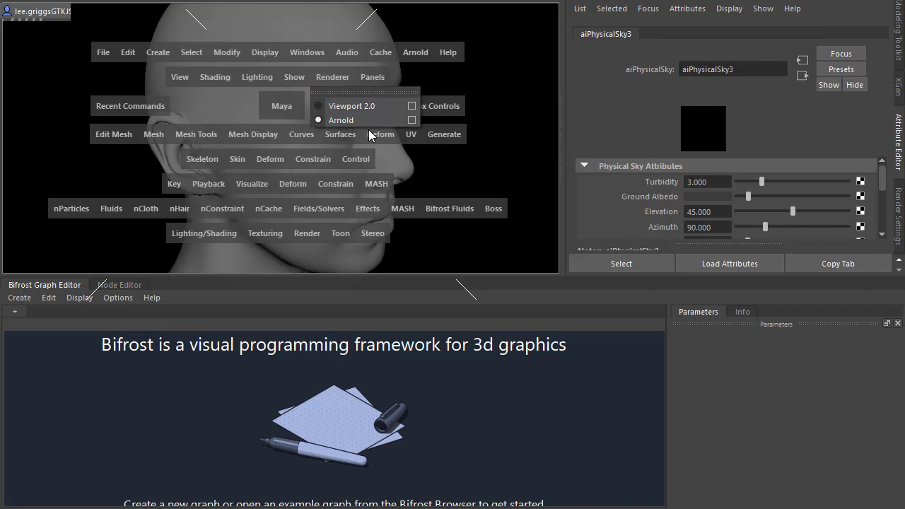
click(410, 121)
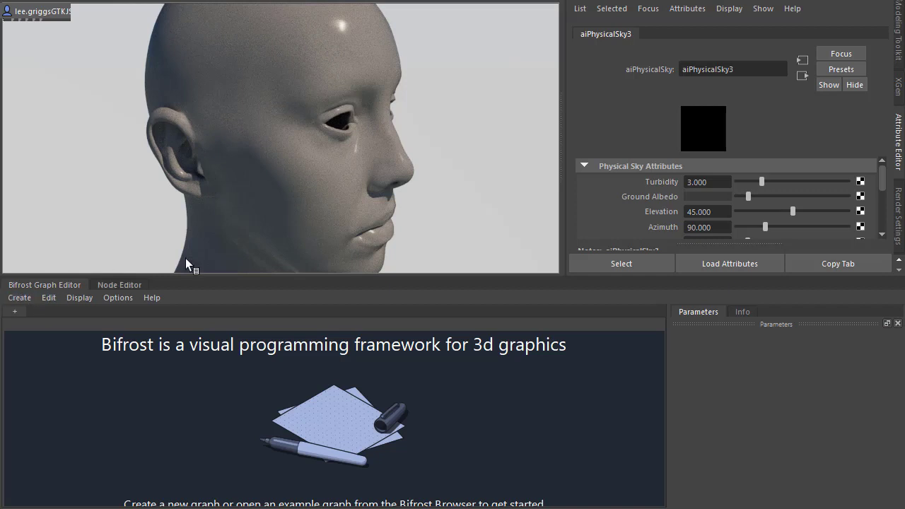
Import the flat_hurricane_noise example graph from the Fields category of the Bifrost Browser.
key(space)
click(467, 53)
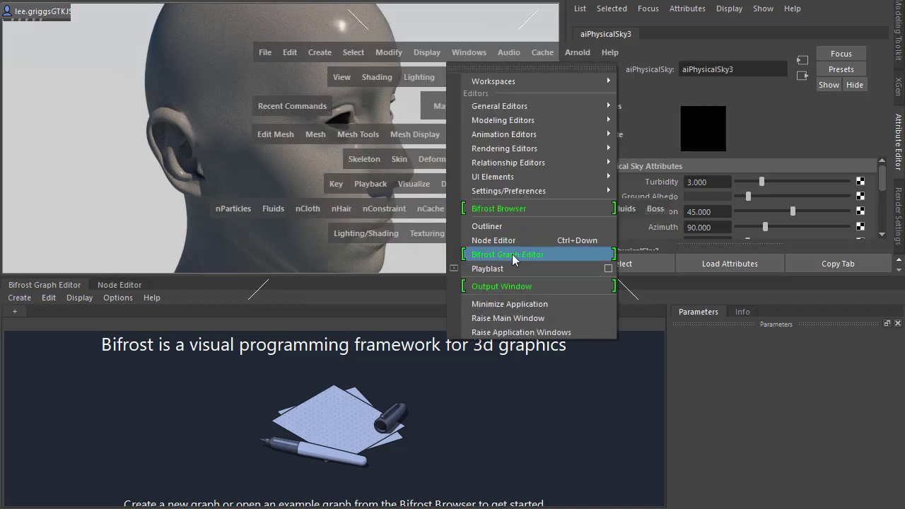
click(527, 210)
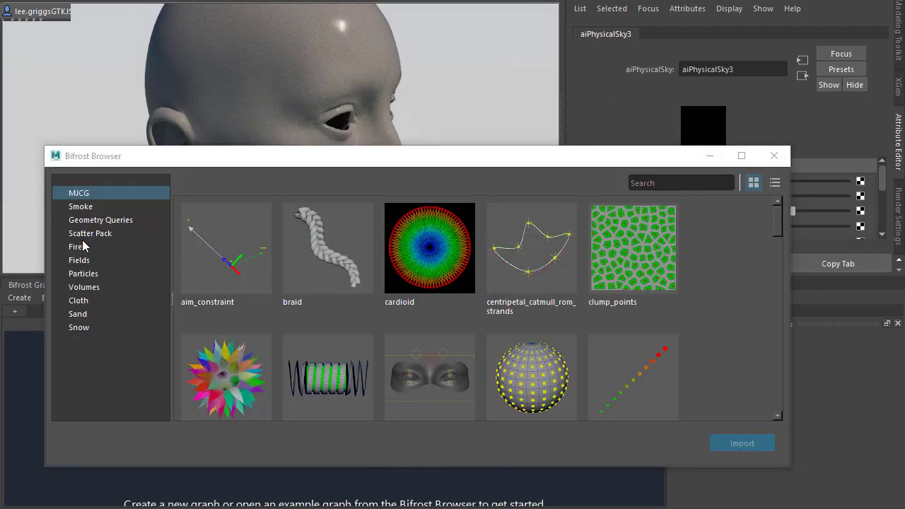
click(85, 261)
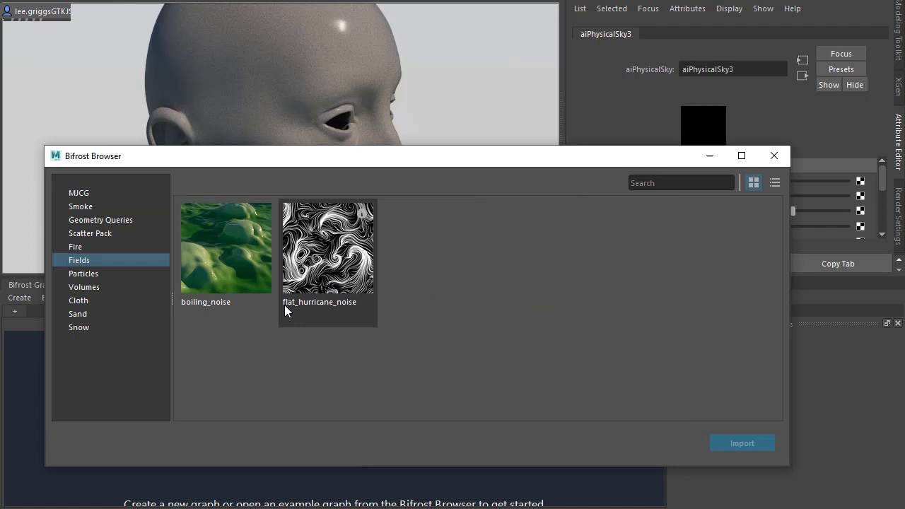
double_click(346, 309)
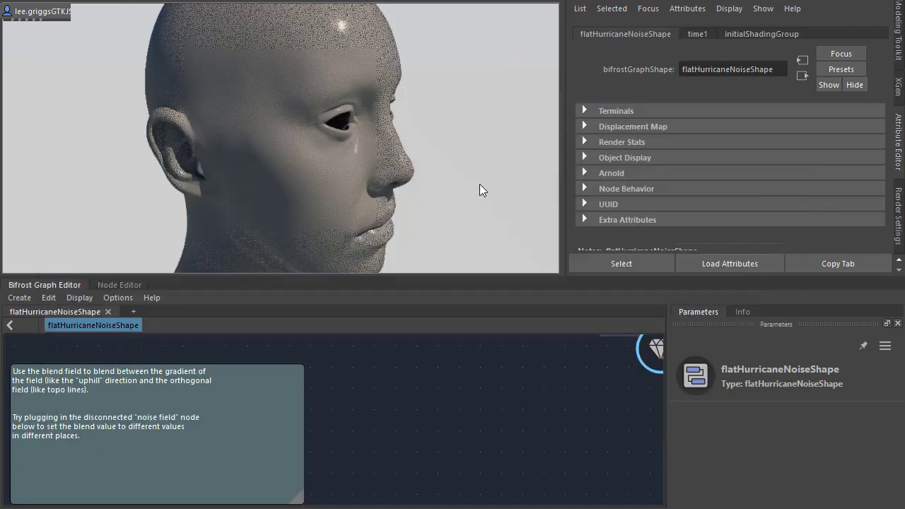
Bring the Emily_head mesh from the Outliner into the flatHurricaneNoise graph as an input node beside create_mesh_plane.
alt+middle_drag(167, 357, 628, 459)
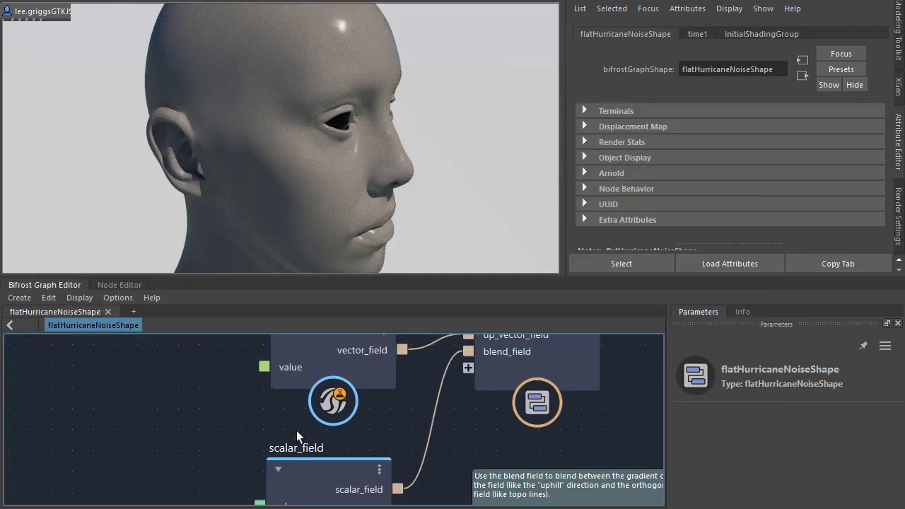
alt+middle_drag(160, 407, 165, 485)
scroll(261, 381, down, 2)
alt+middle_drag(261, 381, 262, 504)
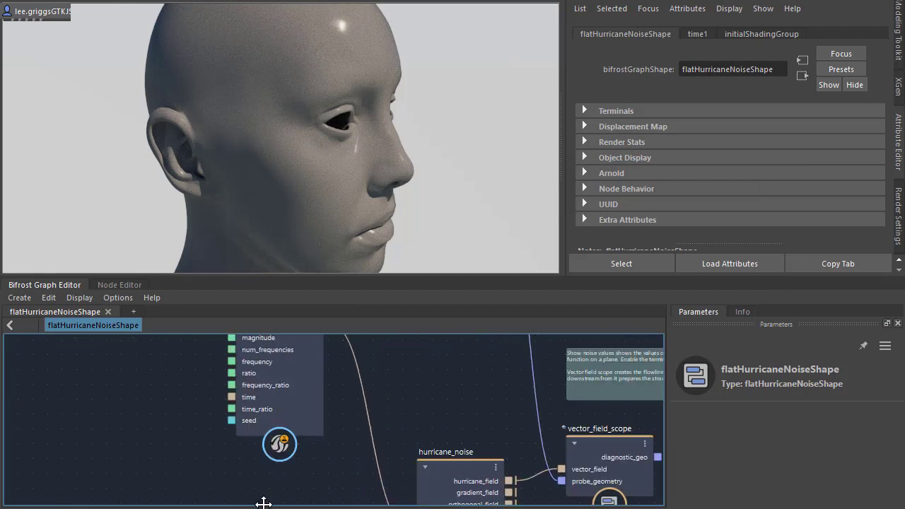
middle_drag(165, 387, 174, 488)
middle_drag(184, 396, 125, 481)
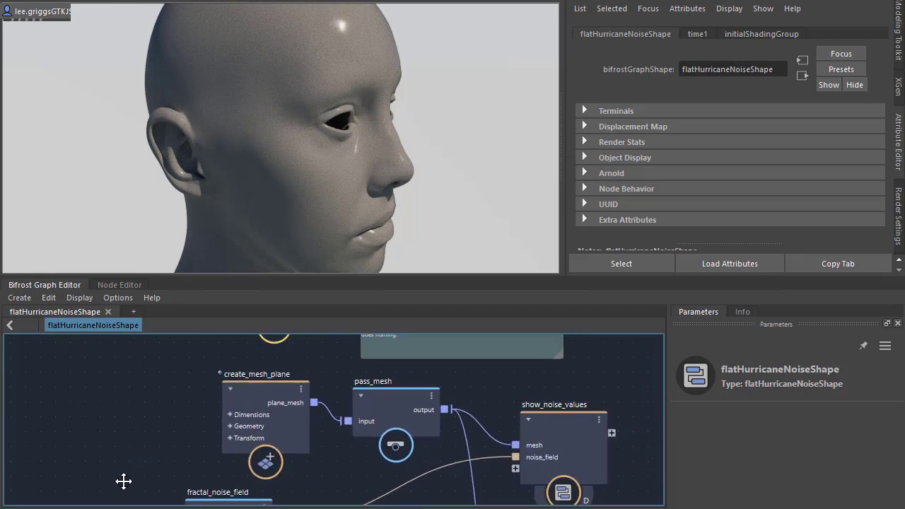
middle_drag(158, 431, 87, 426)
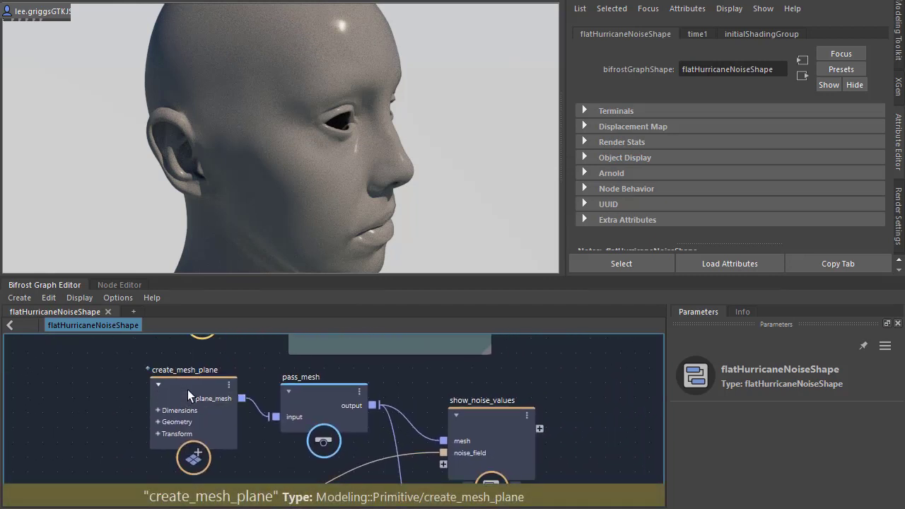
key(space)
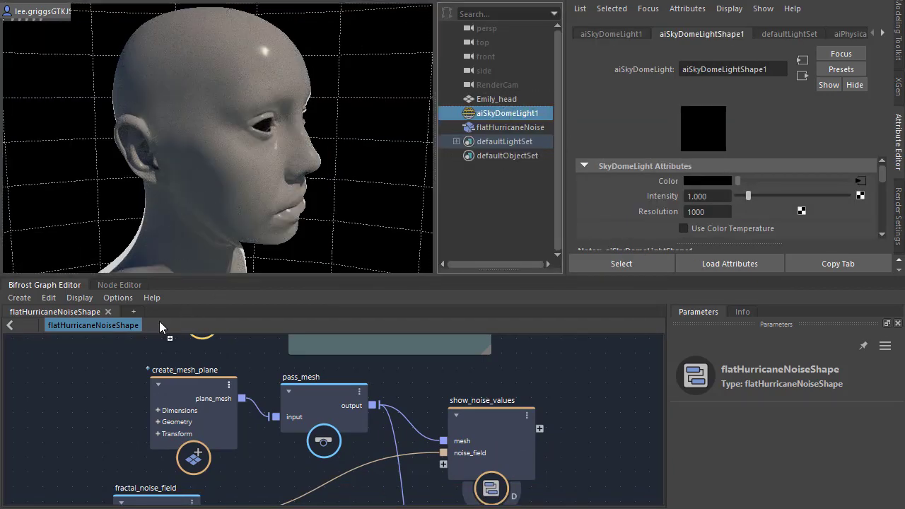
drag(80, 368, 81, 369)
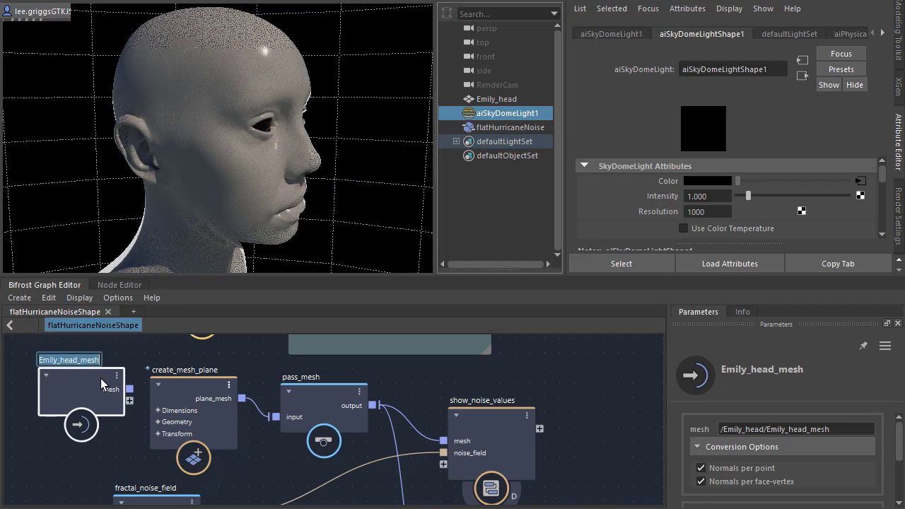
Connect the Emily_head_mesh output to the pass_mesh input and delete the create_mesh_plane node.
drag(191, 381, 163, 449)
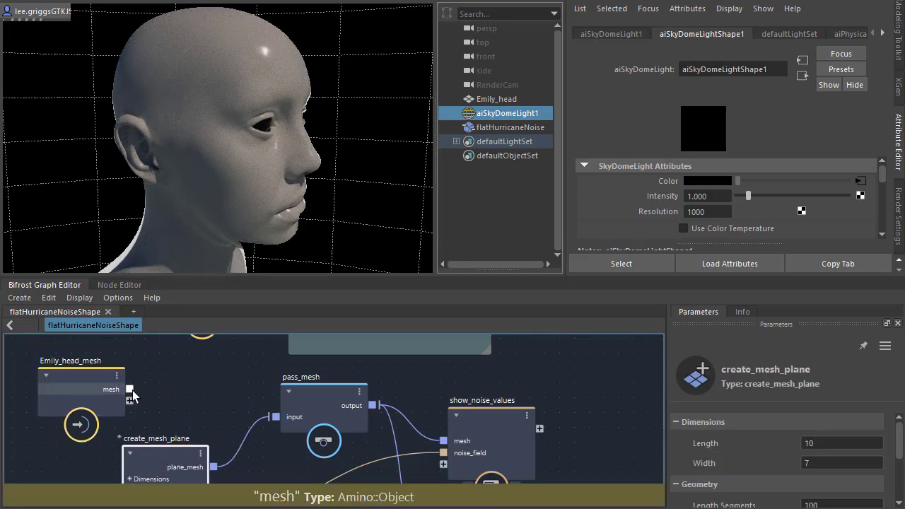
drag(130, 389, 275, 417)
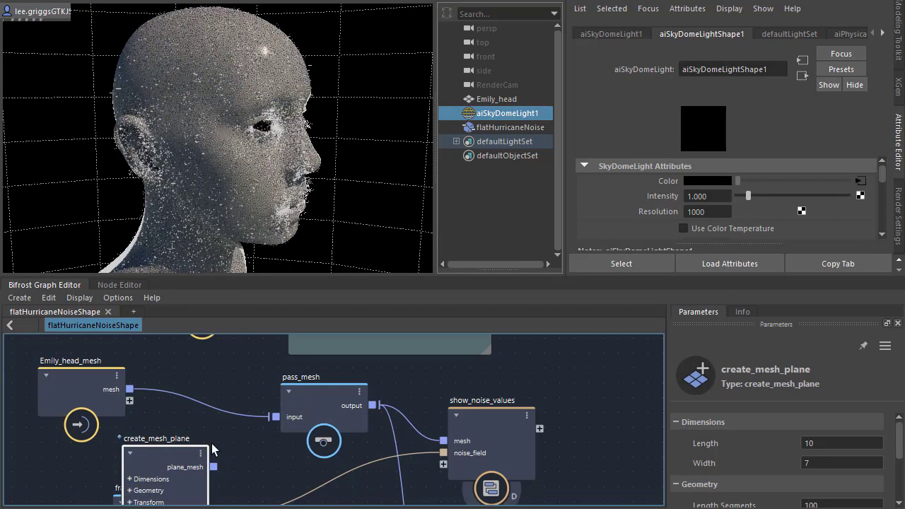
key(Delete)
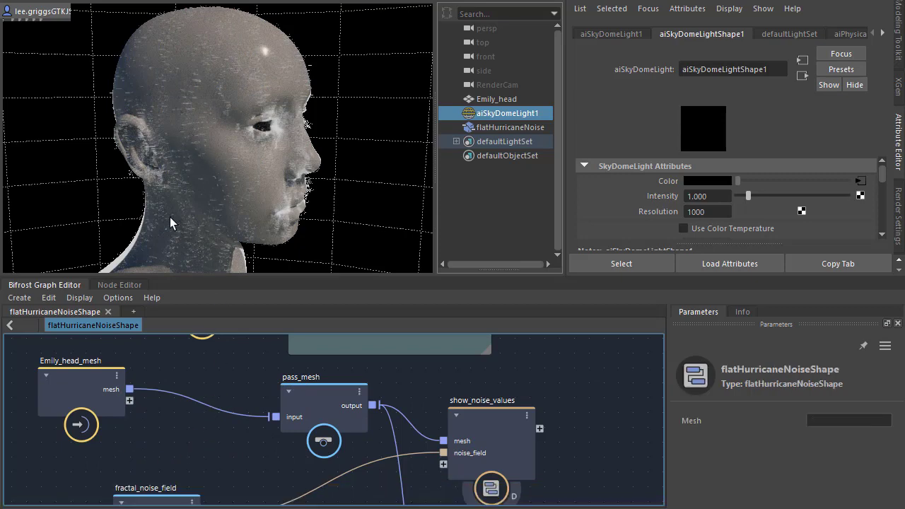
drag(436, 218, 564, 217)
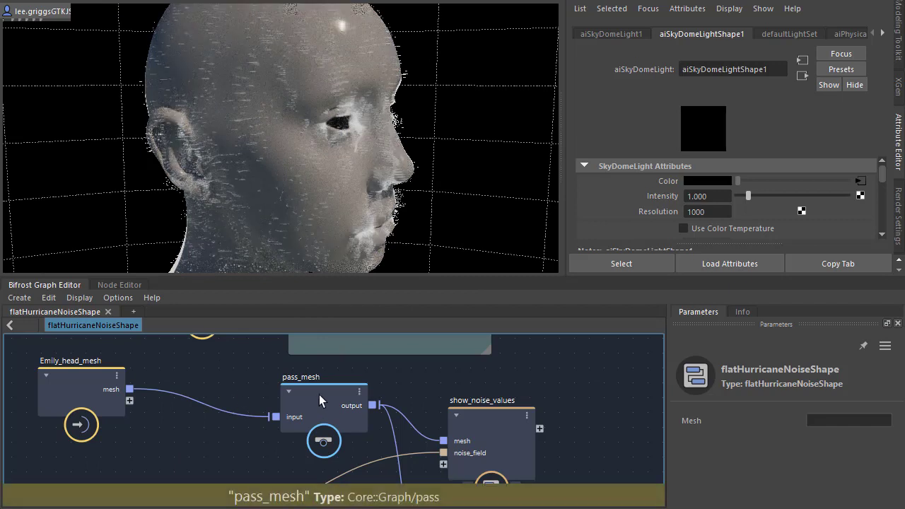
Add a scatter_points node between Emily_head_mesh and pass_mesh, moving pass_mesh aside to make room.
drag(319, 395, 341, 398)
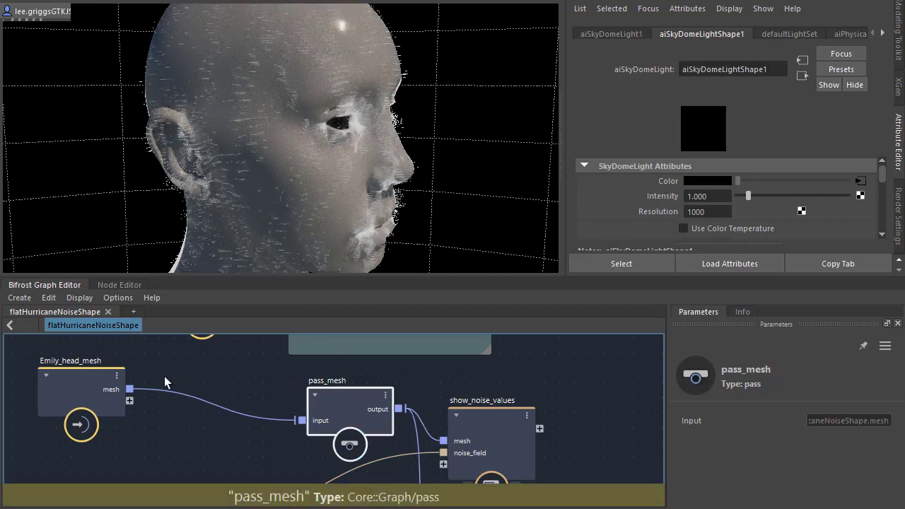
click(193, 376)
key(Tab)
text(scatte)
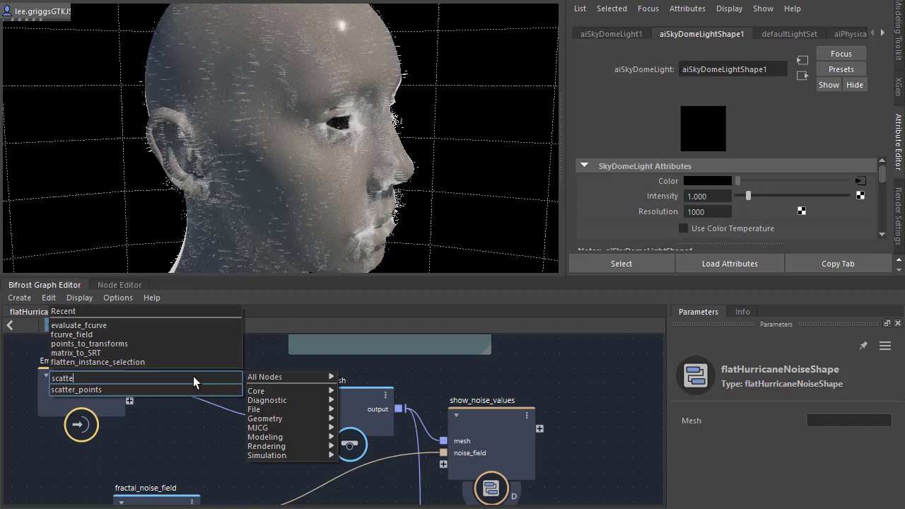
click(150, 389)
drag(195, 389, 214, 367)
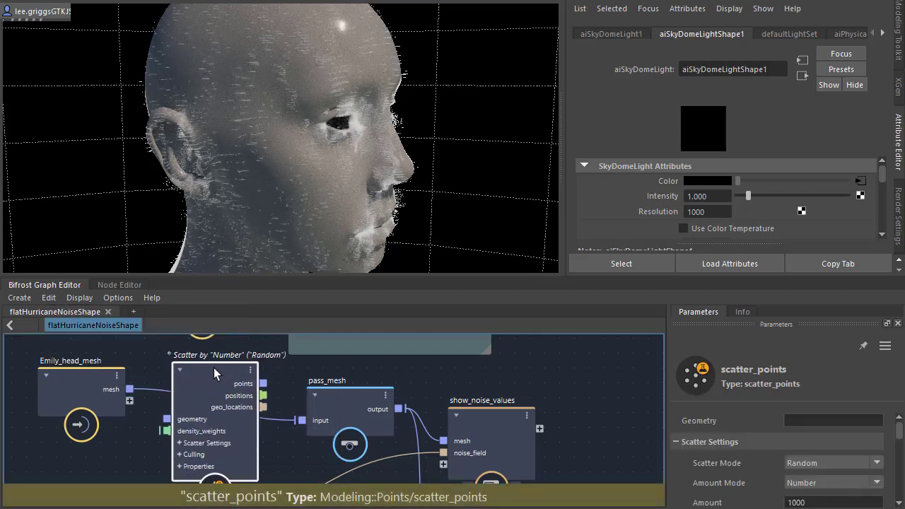
Connect the head mesh to the scatter node's geometry input and its points output to the pass_mesh input.
click(165, 424)
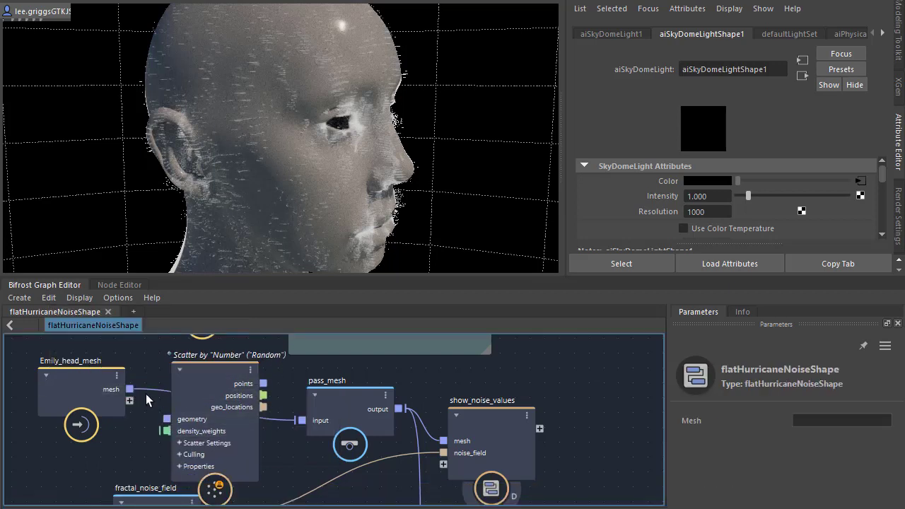
drag(129, 389, 168, 421)
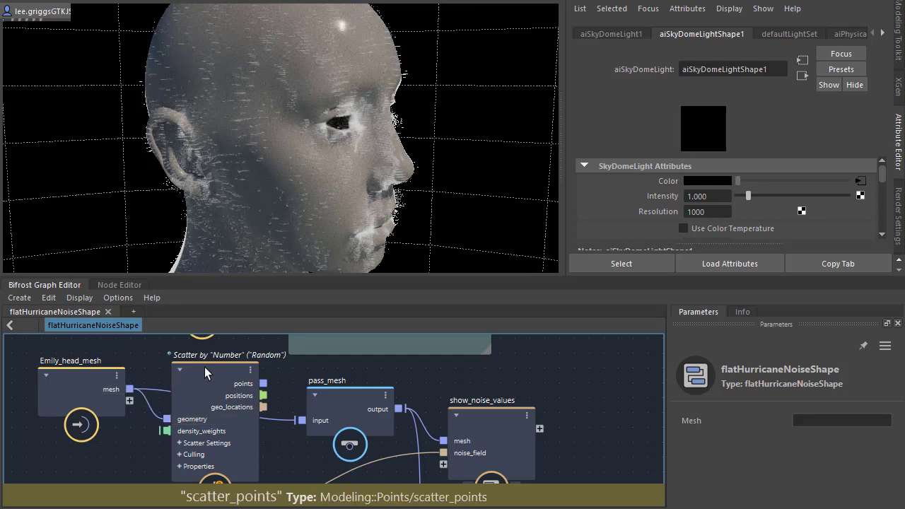
drag(290, 421, 299, 421)
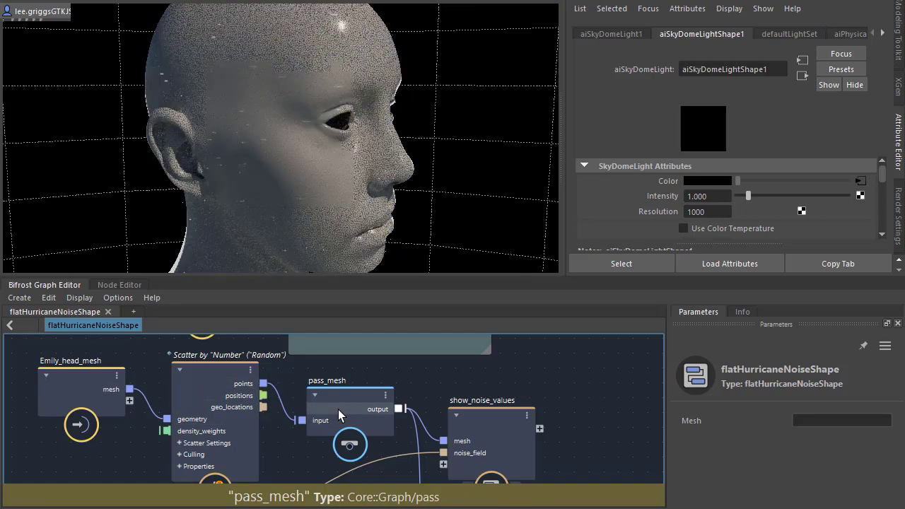
Set the scatter_points amount to 100000.
click(214, 366)
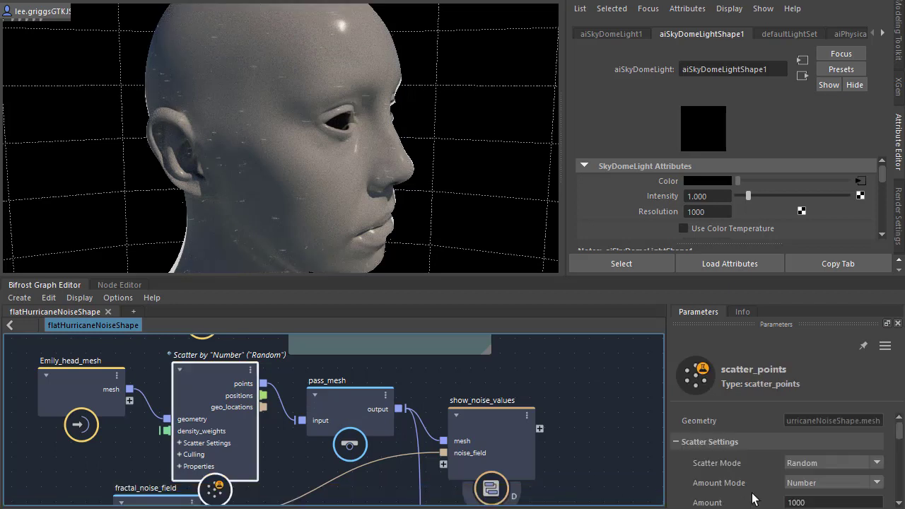
click(812, 502)
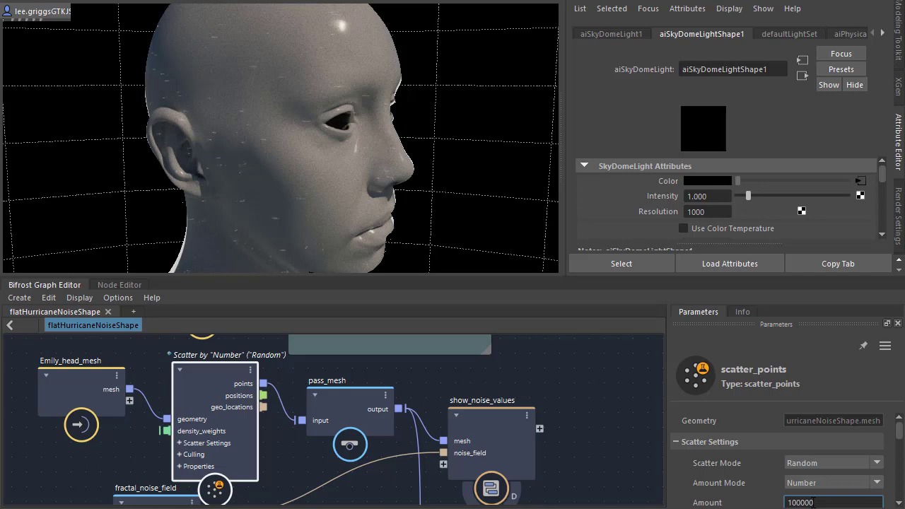
key(Return)
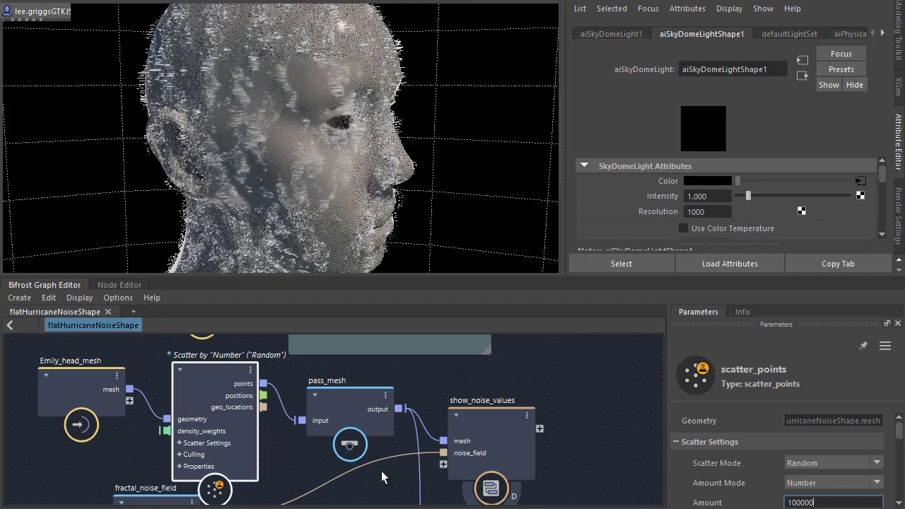
Delete the vector_field node that feeds the up_vector_field input of hurricane_noise.
click(302, 471)
alt+middle_drag(302, 471, 323, 134)
click(200, 385)
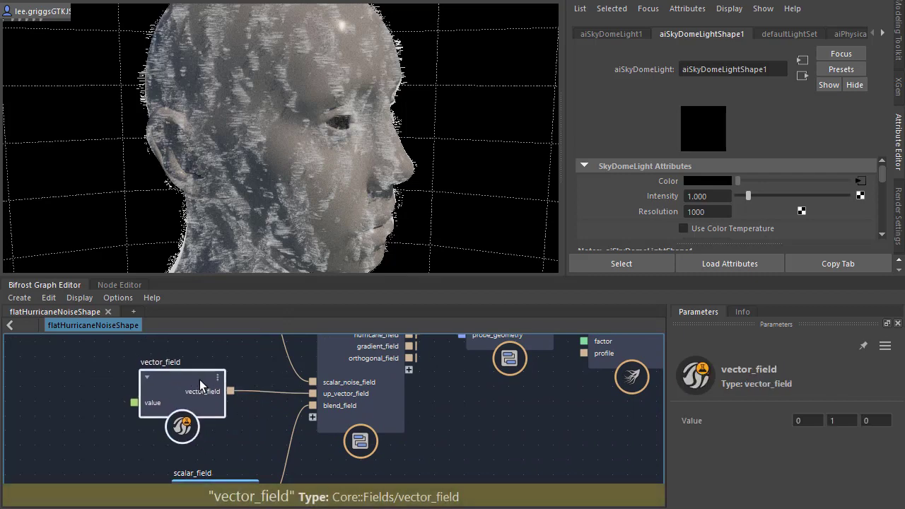
key(Delete)
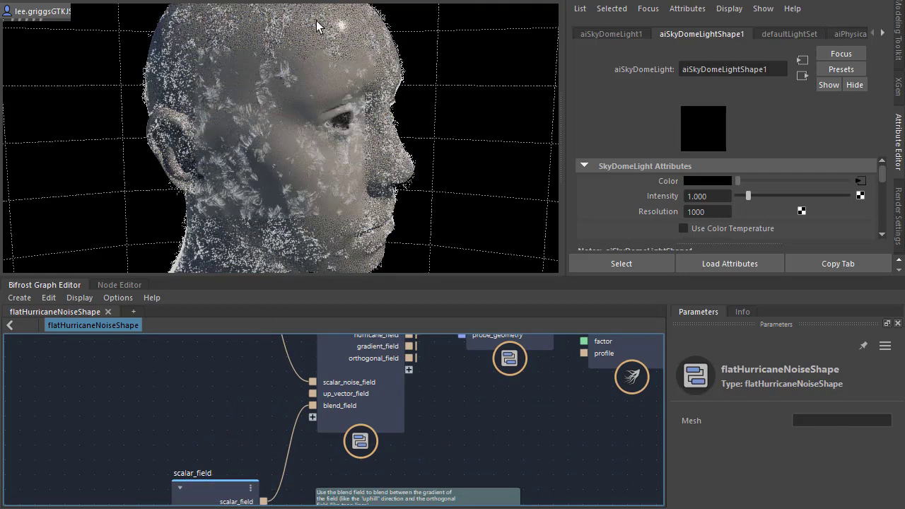
Hide the original Emily_head mesh in the scene, using the Outliner to select it.
middle_drag(224, 382, 224, 490)
drag(560, 182, 495, 175)
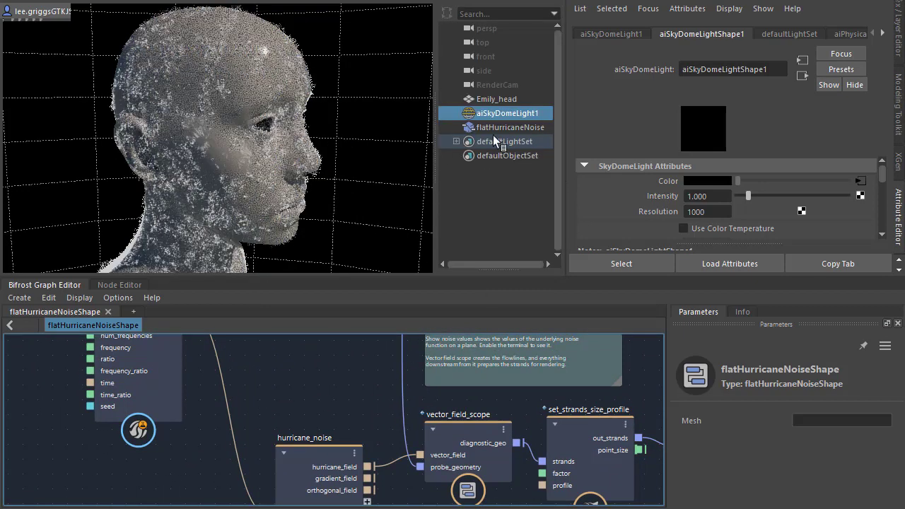
click(489, 101)
key(ctrl+h)
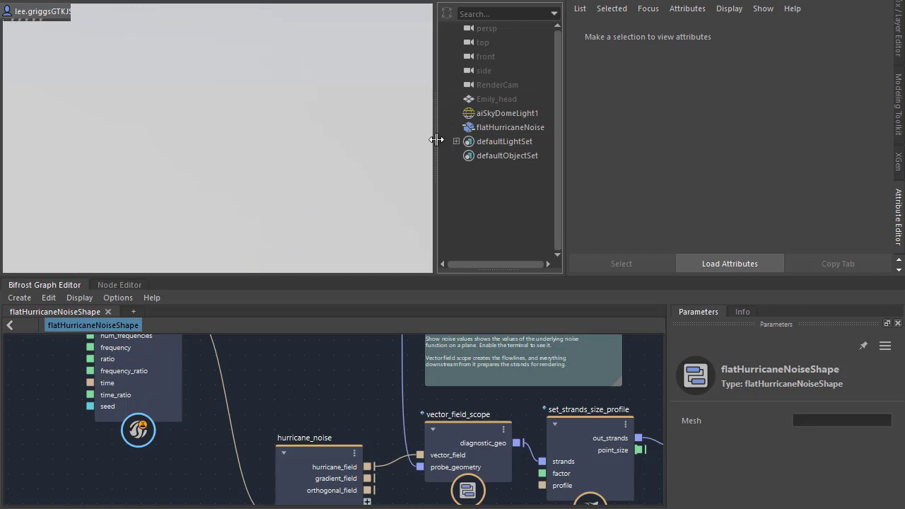
drag(435, 139, 580, 148)
Create an aiToon shader in the Node Editor.
click(108, 287)
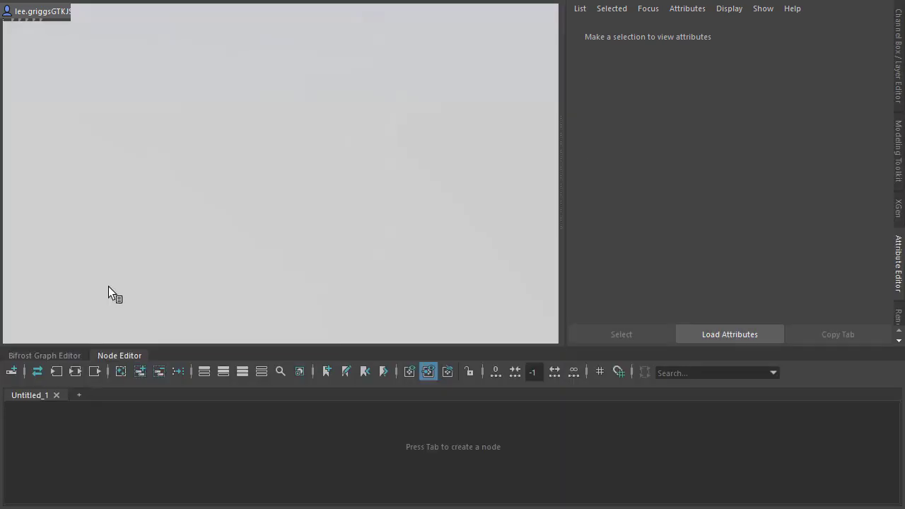
click(244, 431)
key(Tab)
text(toon)
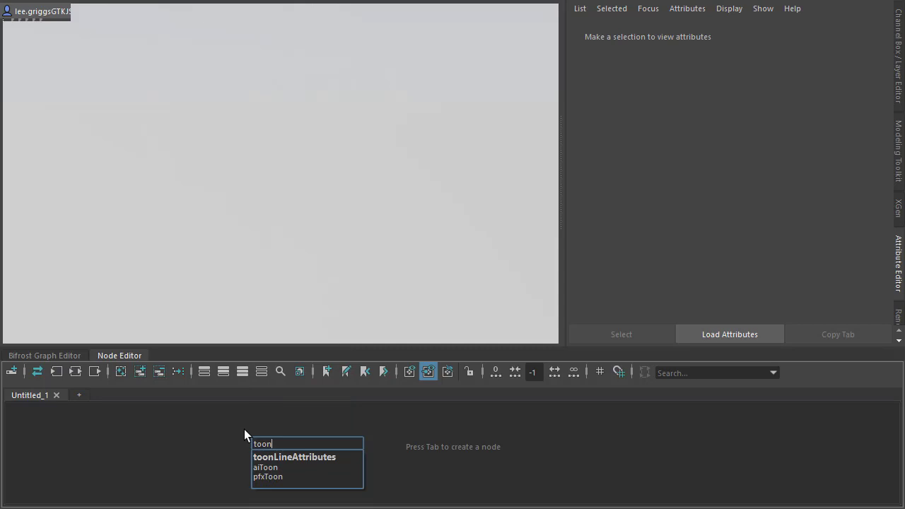
click(269, 469)
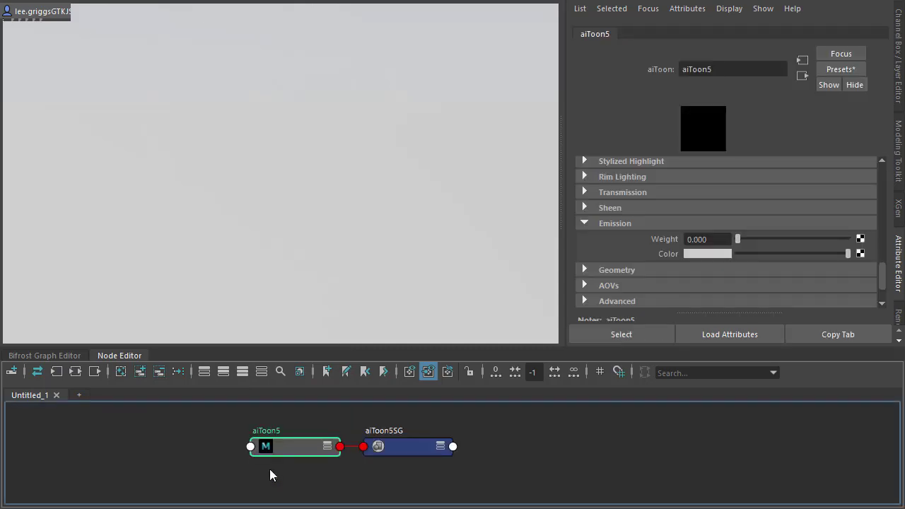
Assign the new aiToon material to the flatHurricaneNoise object.
click(256, 244)
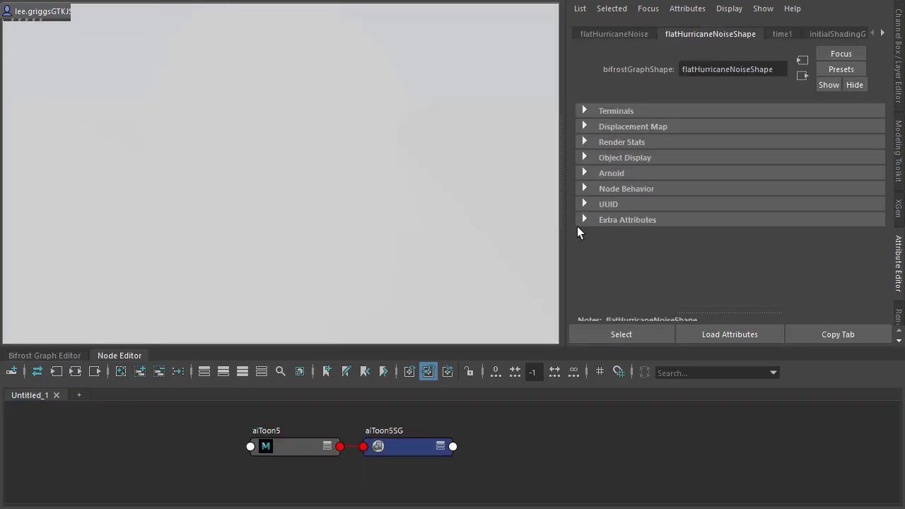
drag(562, 211, 495, 151)
click(500, 128)
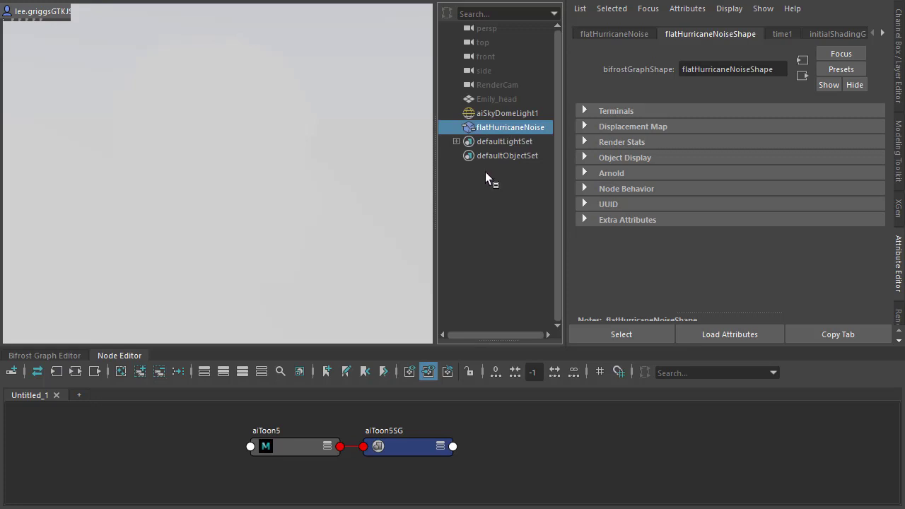
middle_drag(486, 177, 302, 460)
right_drag(294, 453, 289, 173)
Set the aiToon shader's emission weight to 1 and map an Arnold aiUtility node to its emission color.
click(288, 452)
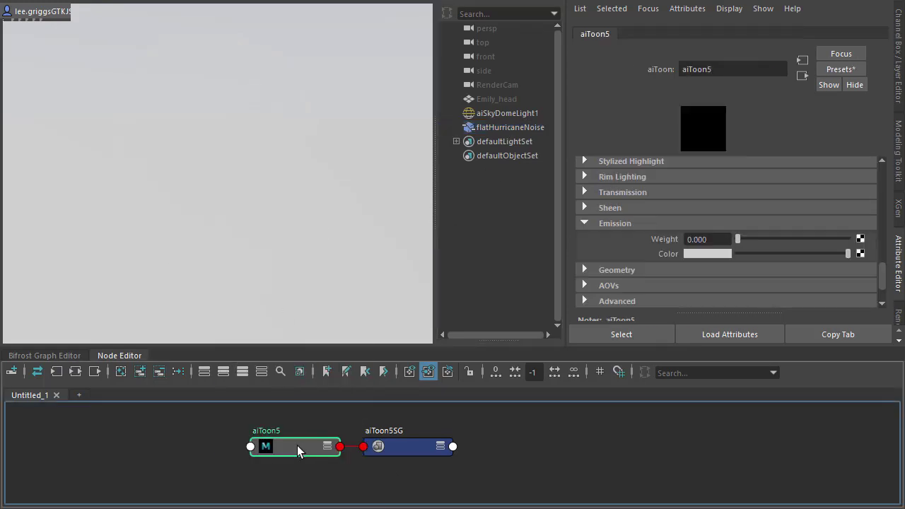
click(790, 239)
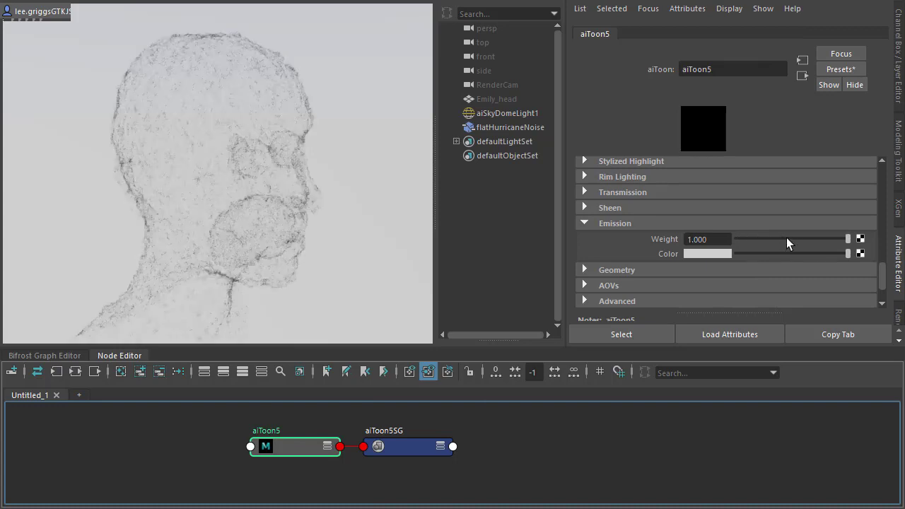
click(861, 254)
click(215, 86)
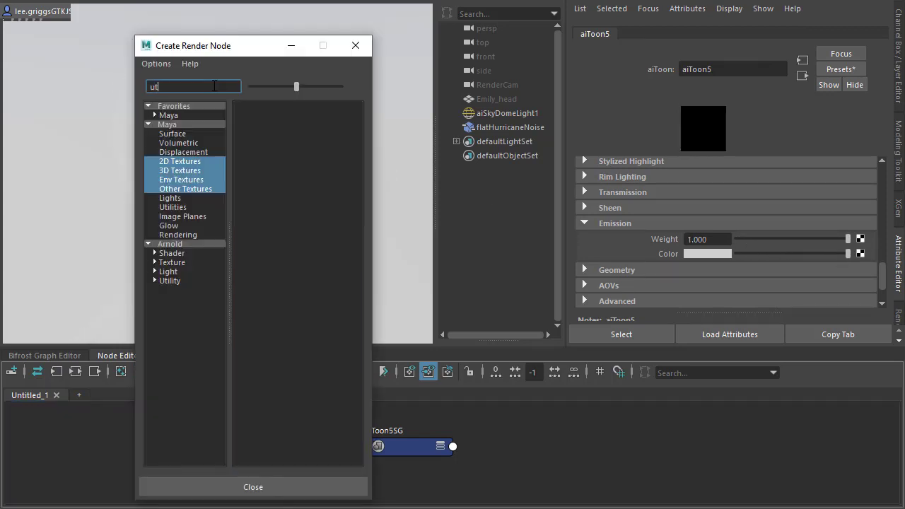
text(uti)
click(190, 245)
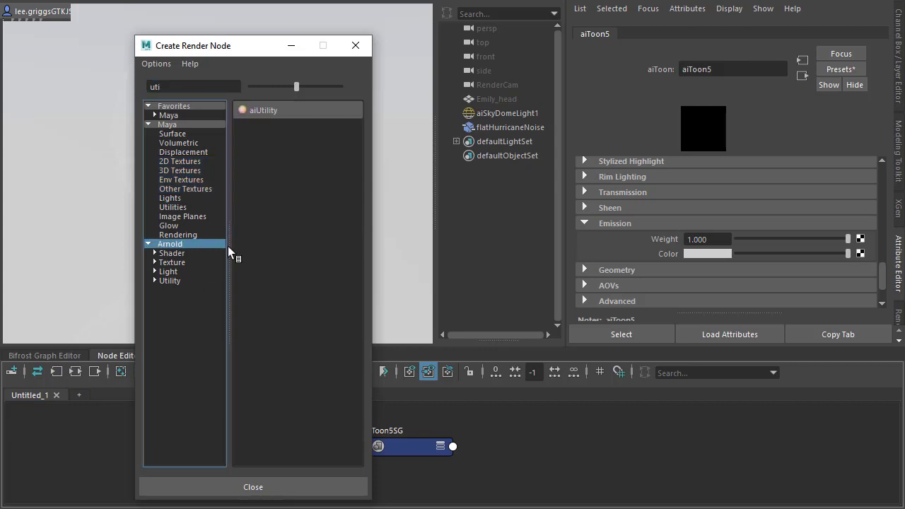
click(253, 112)
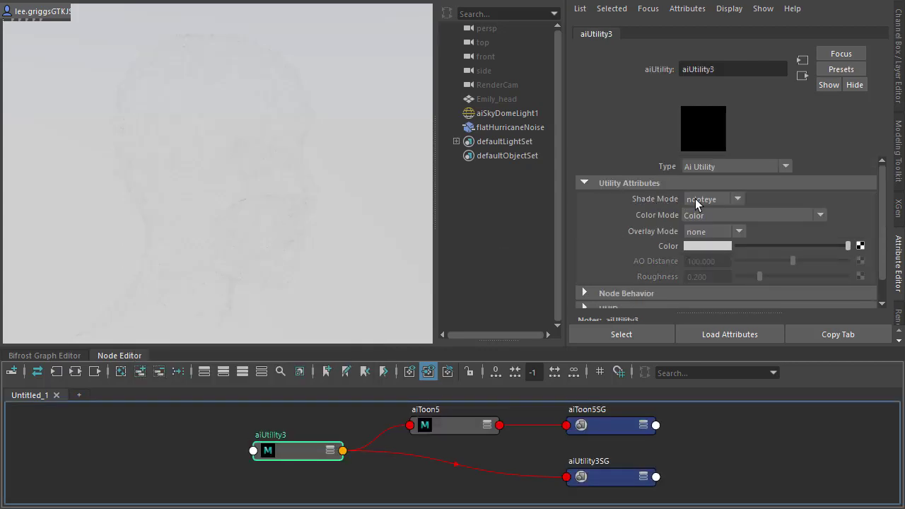
Set the aiUtility node's Shade Mode to flat and its Color Mode to V Surface Derivative (dPdv).
click(697, 199)
click(697, 244)
click(754, 218)
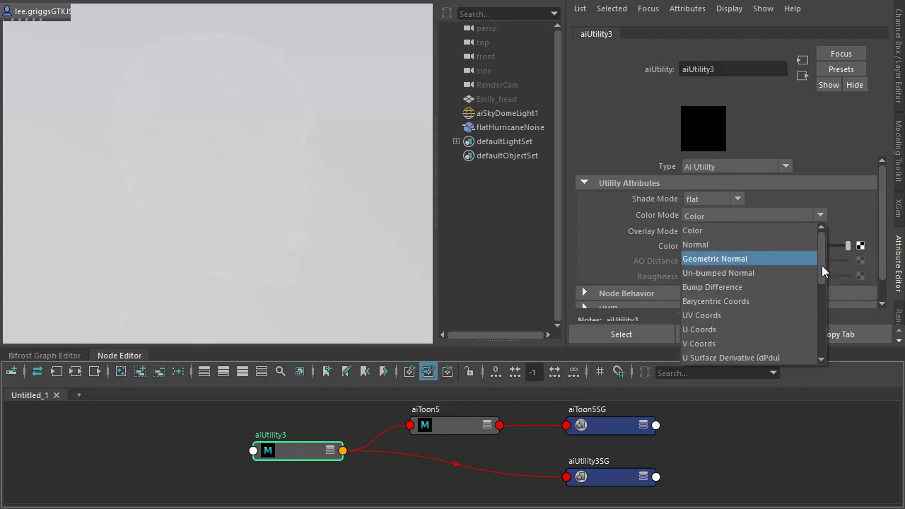
drag(822, 264, 822, 278)
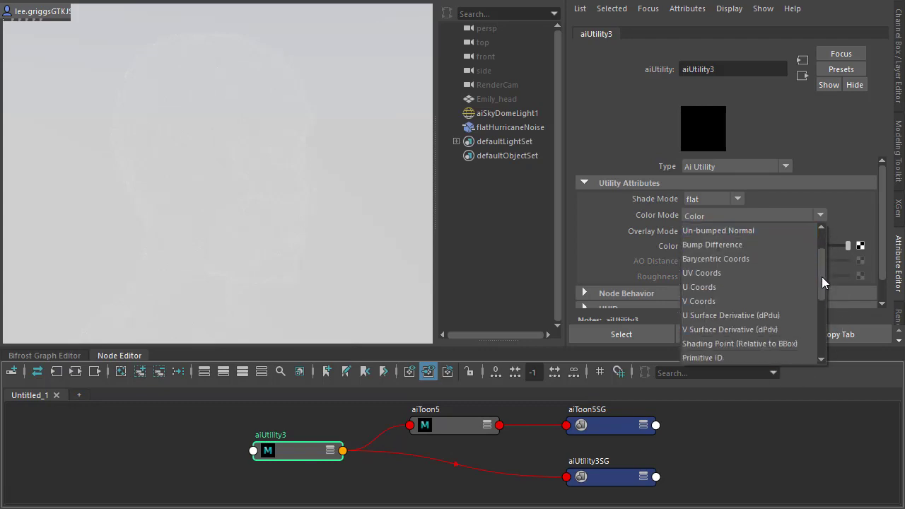
click(732, 331)
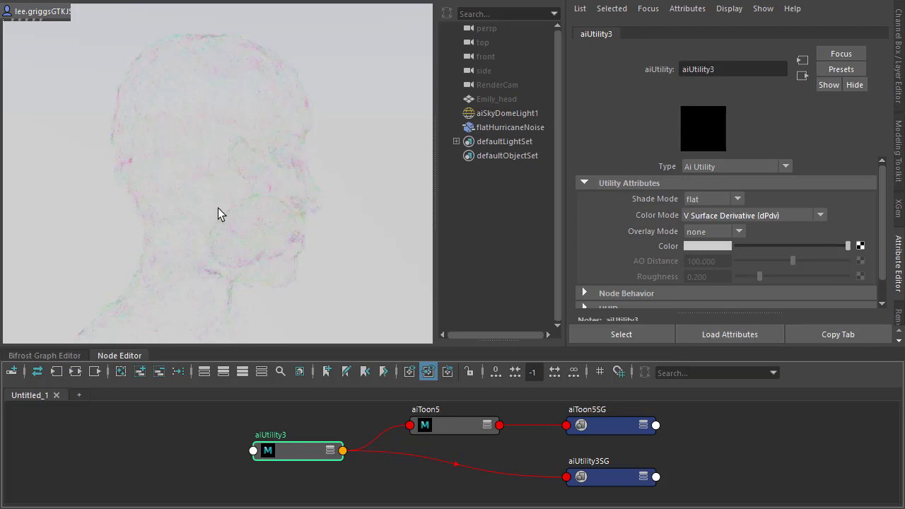
In the Bifrost graph, set the Factor of the set_strands_size_profile node to 0.1.
click(66, 355)
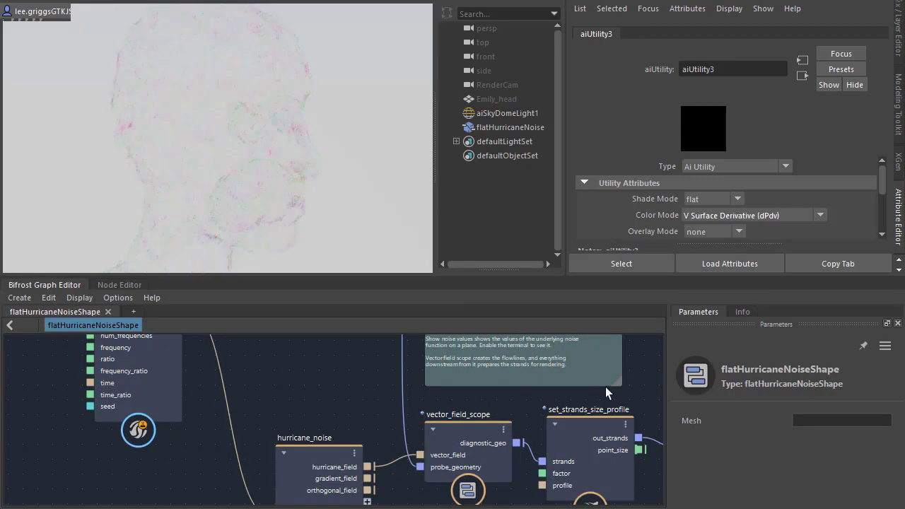
middle_drag(605, 387, 207, 330)
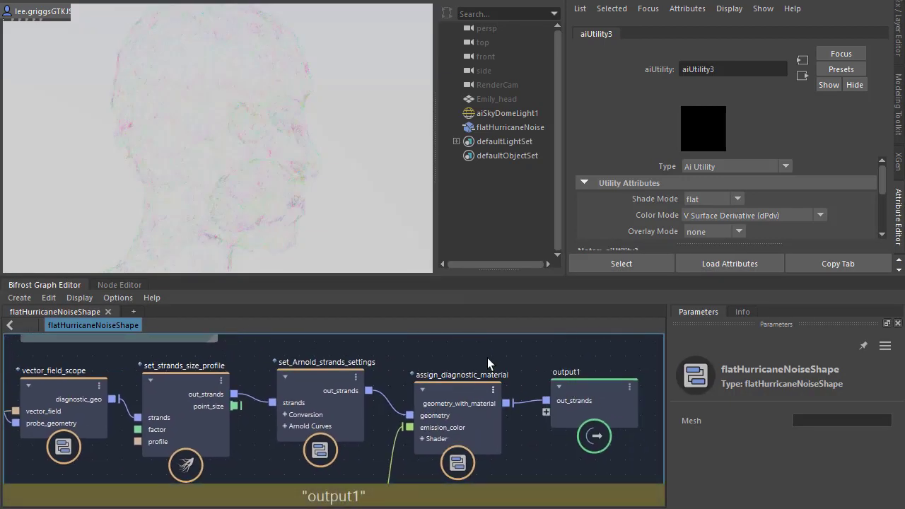
middle_drag(487, 358, 421, 359)
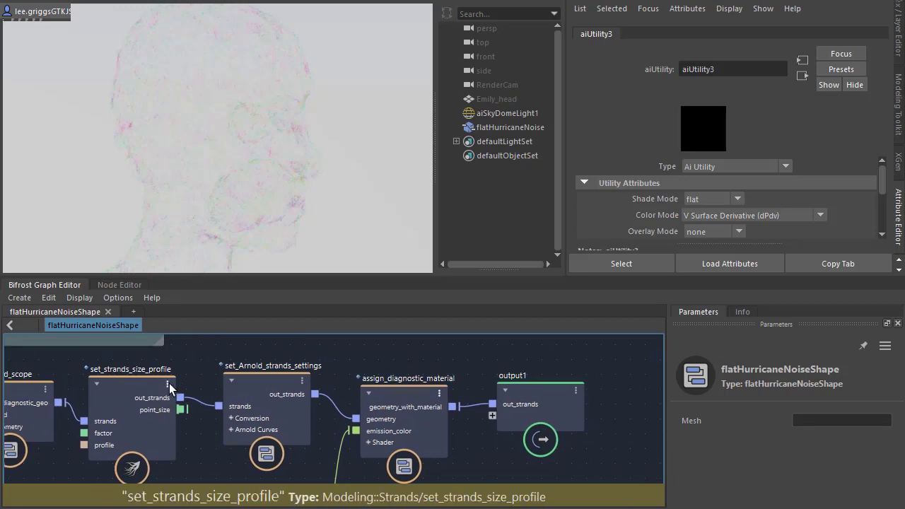
click(142, 388)
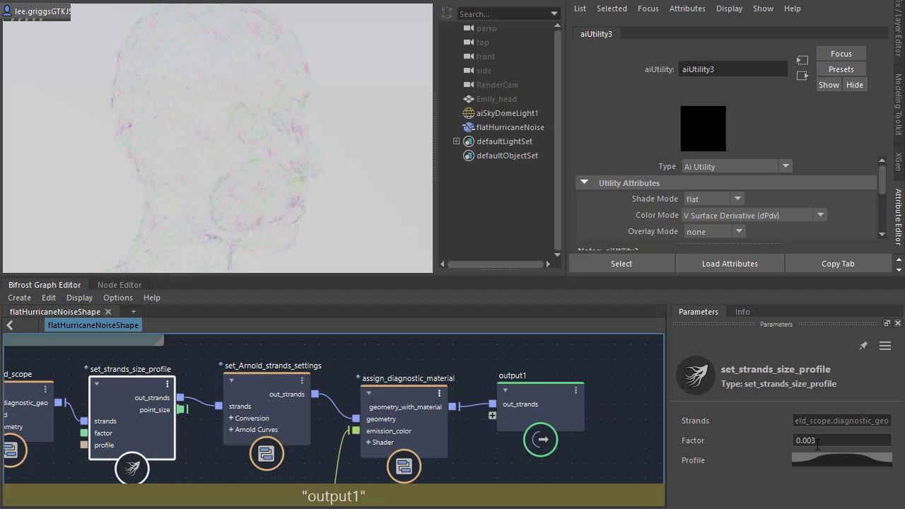
click(822, 440)
key(shift+Left)
key(shift+Left)
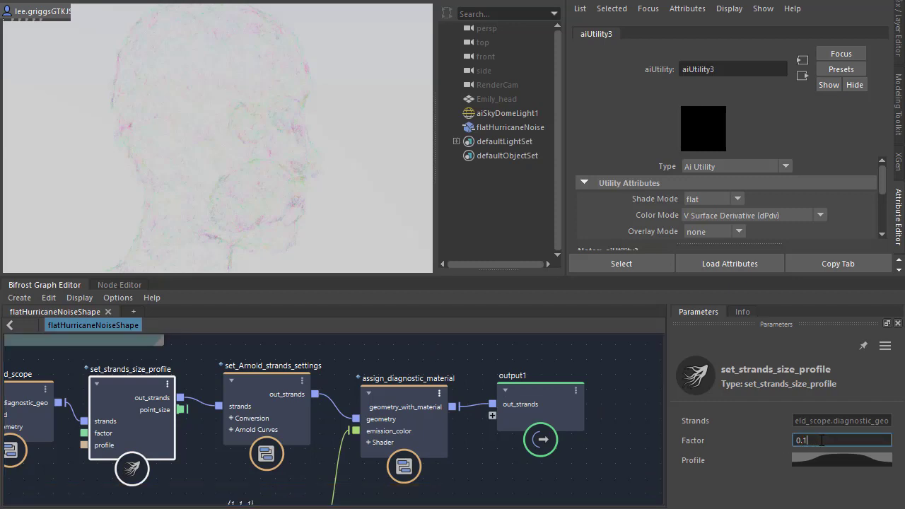
key(Return)
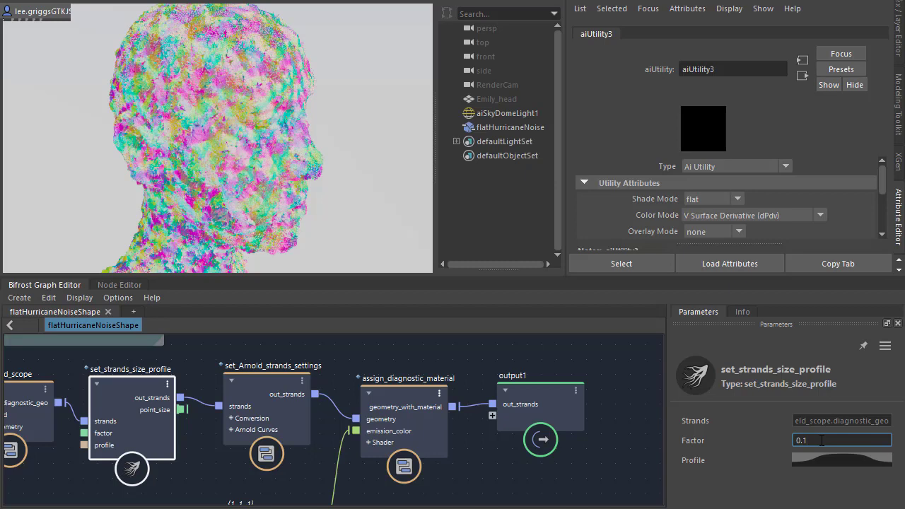
Set the Arnold Curves Mode Override of the set_Arnold_strands_settings node to Ribbon.
click(267, 393)
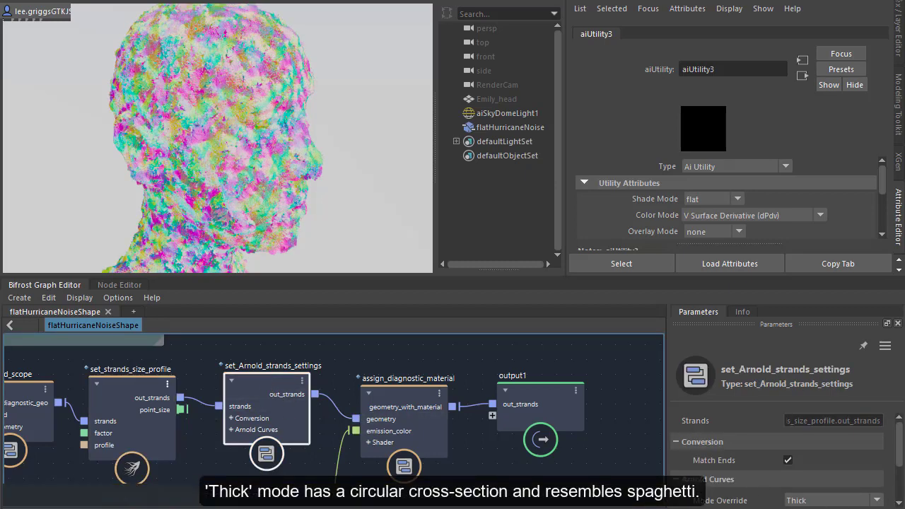
scroll(860, 470, down, 1)
click(798, 480)
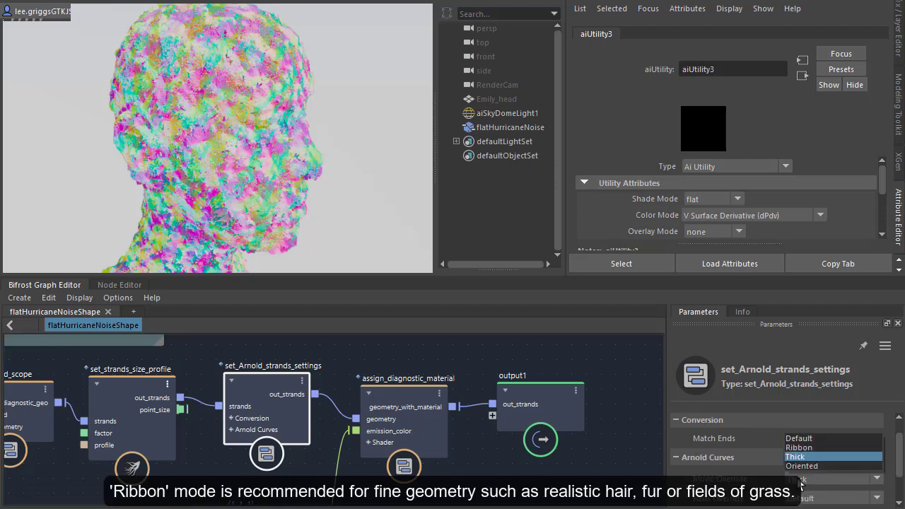
click(795, 448)
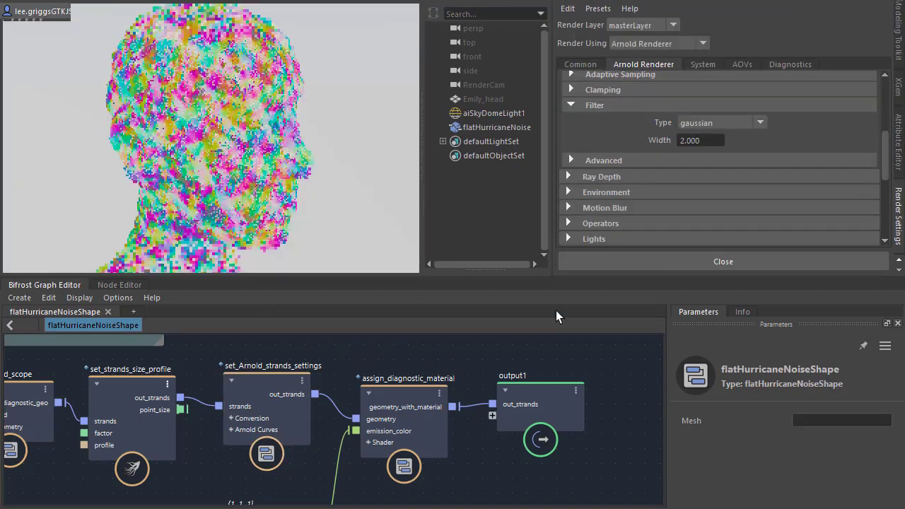
Set the Arnold render filter type to contour with a width of 1.
click(709, 127)
click(726, 264)
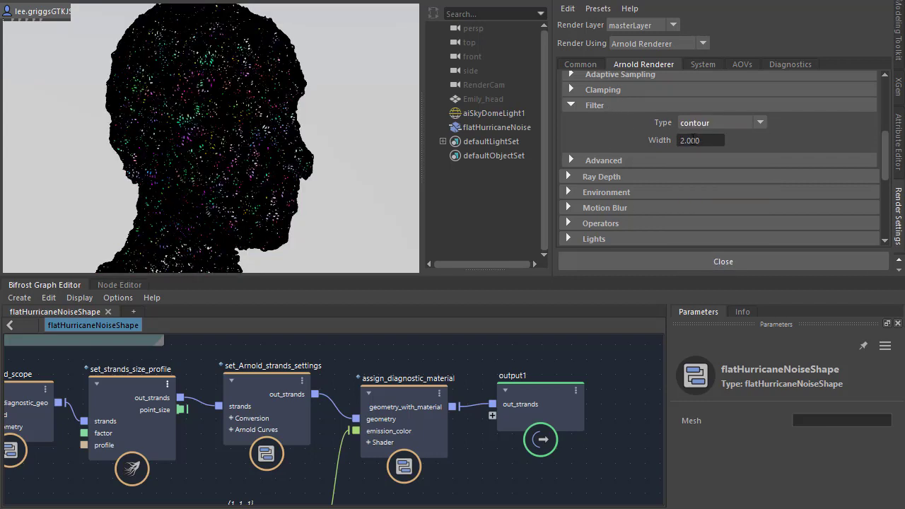
double_click(708, 140)
text(1)
key(Return)
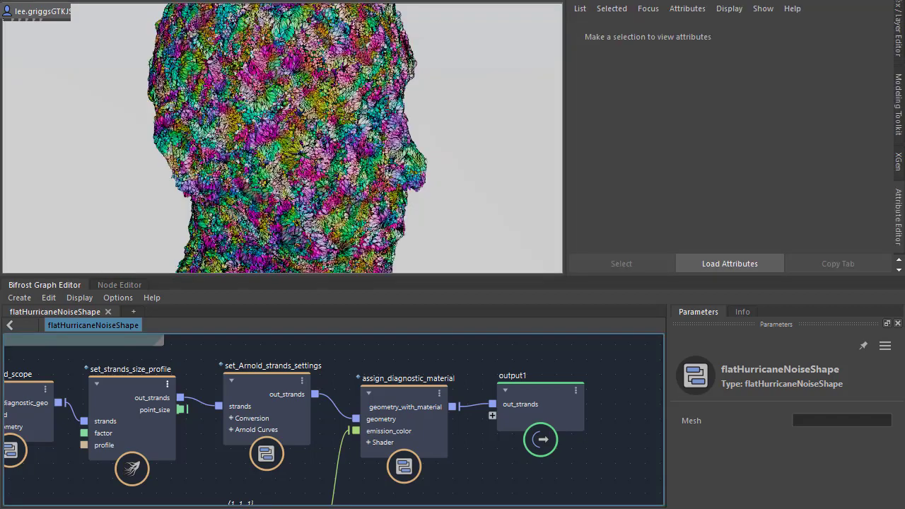
Set the Magnitude of the fractal_noise_field node in the Bifrost graph to 3.
alt+middle_drag(250, 370, 594, 325)
alt+middle_drag(212, 338, 362, 400)
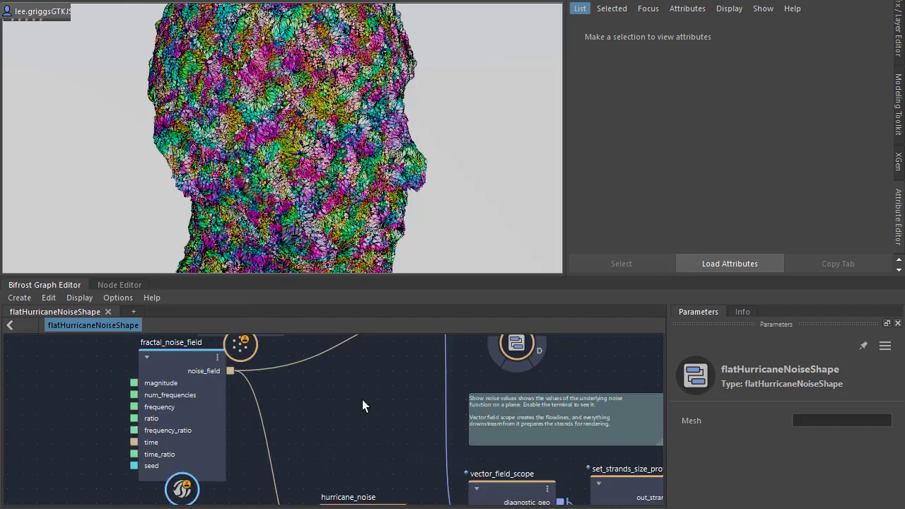
click(186, 354)
double_click(806, 420)
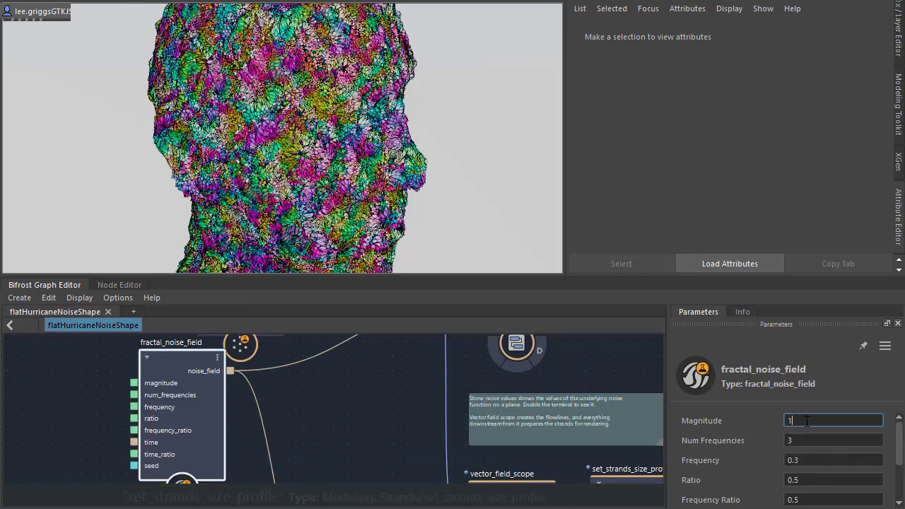
text(3)
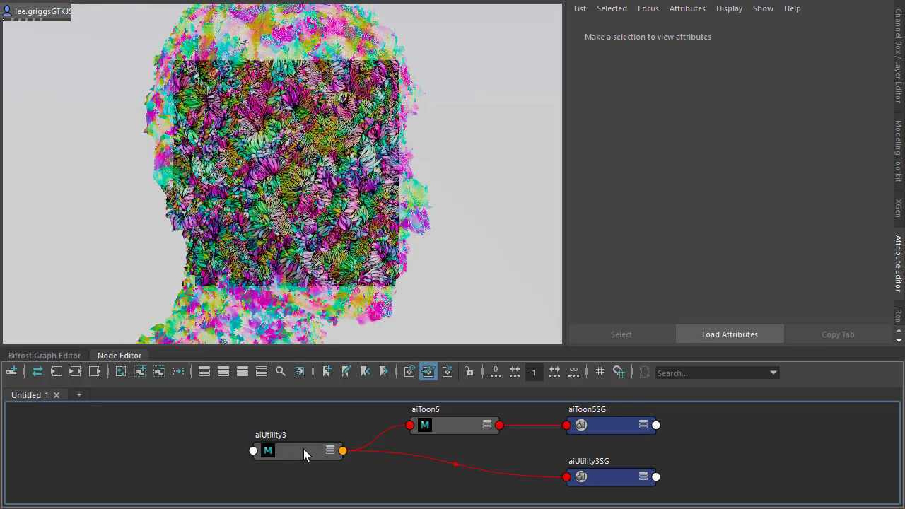
Change the aiUtility node's Color Mode to Geometric Normal.
click(302, 448)
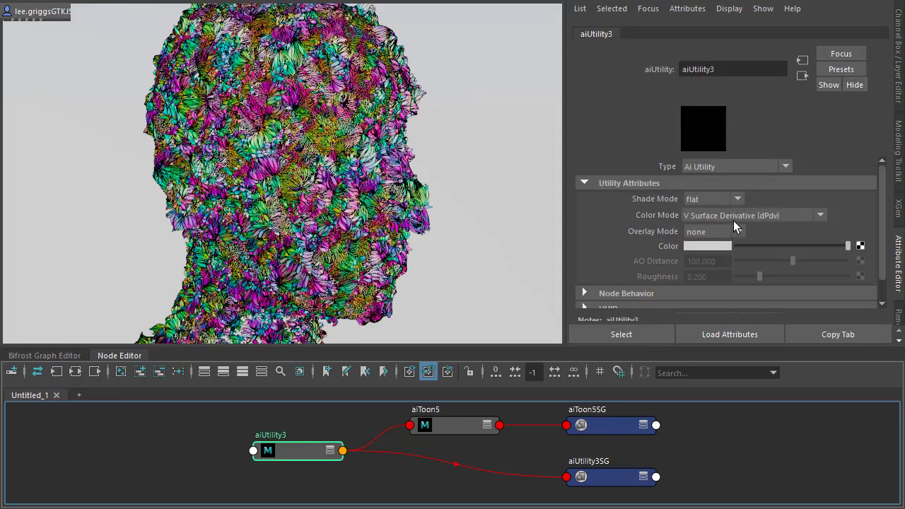
click(733, 218)
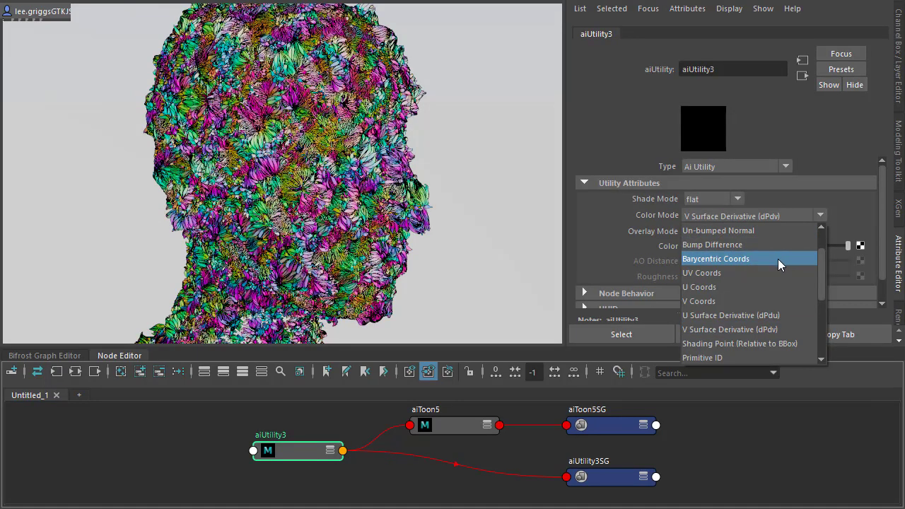
scroll(821, 251, up, 2)
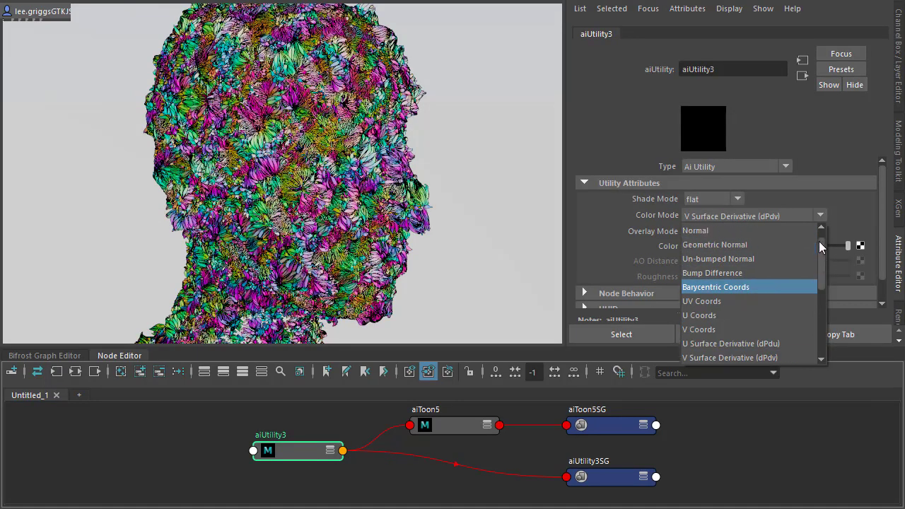
click(740, 246)
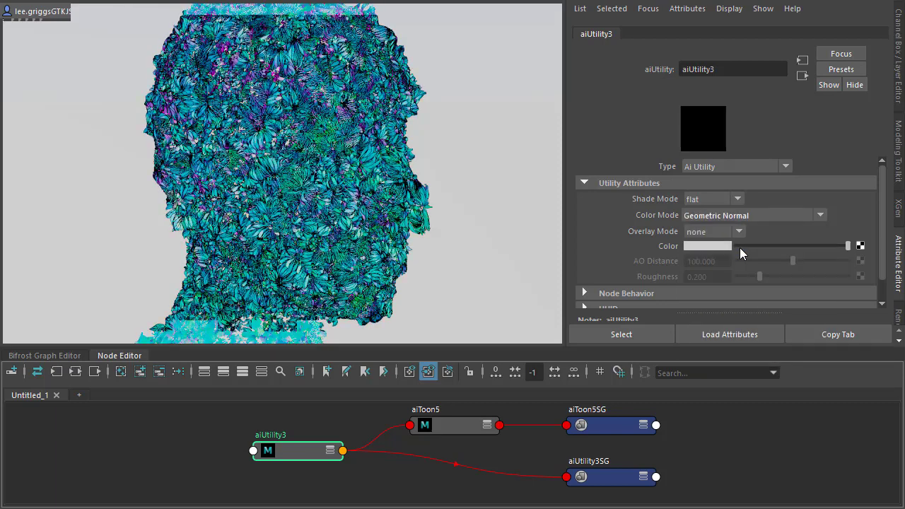